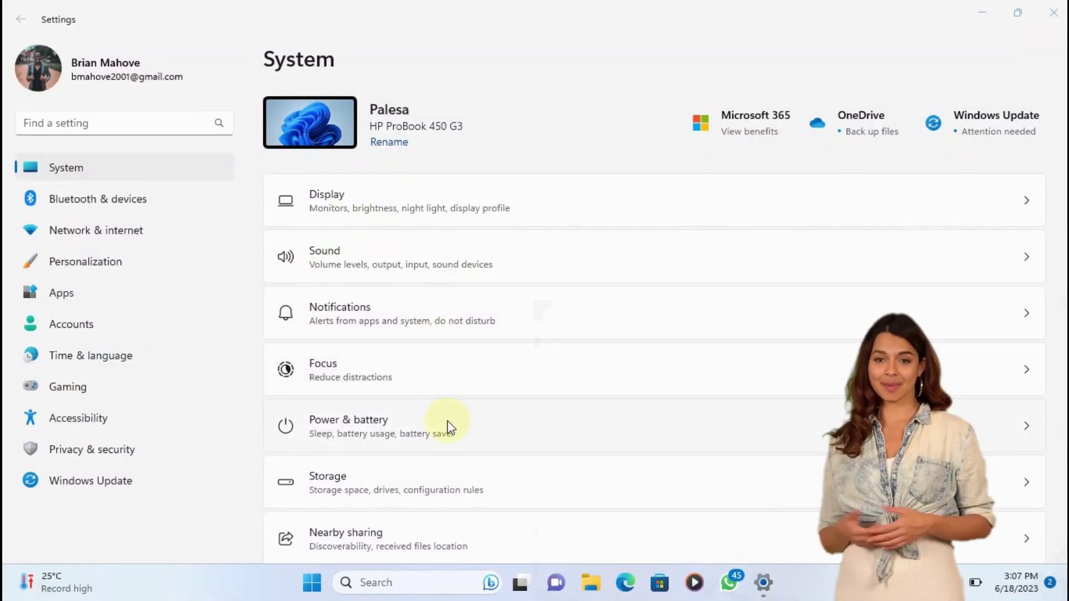
Step: Switch the Power & battery power mode to Best performance
click(449, 425)
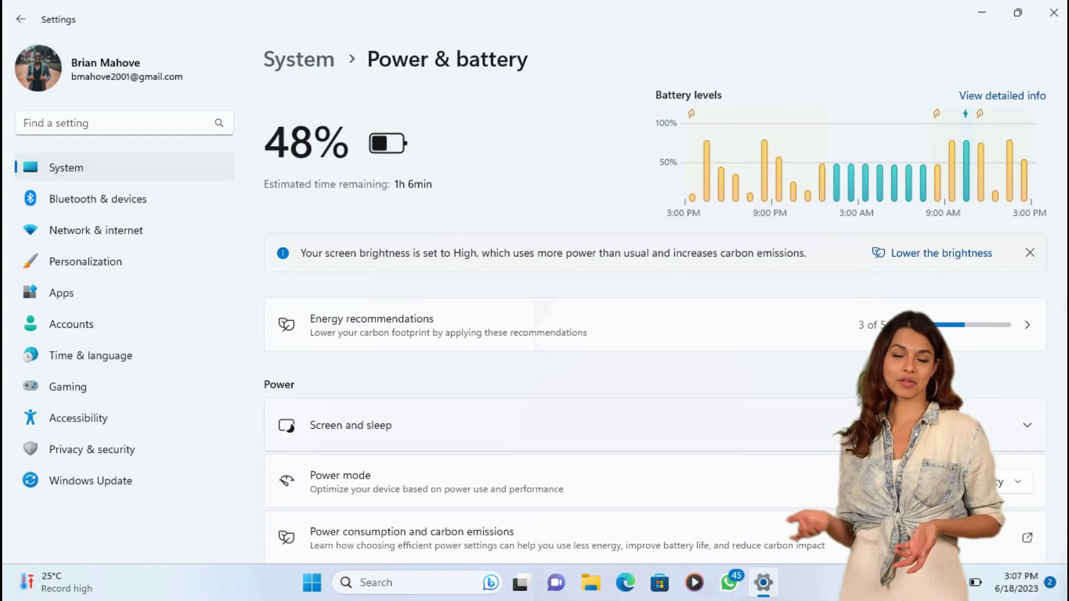
scroll(1064, 292, down, 2)
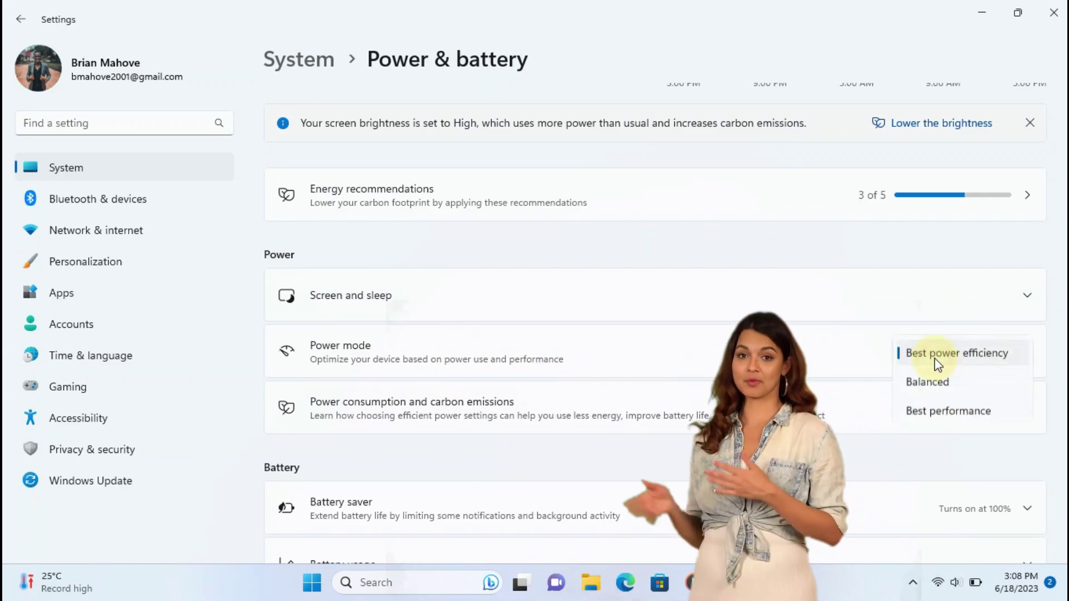
click(968, 412)
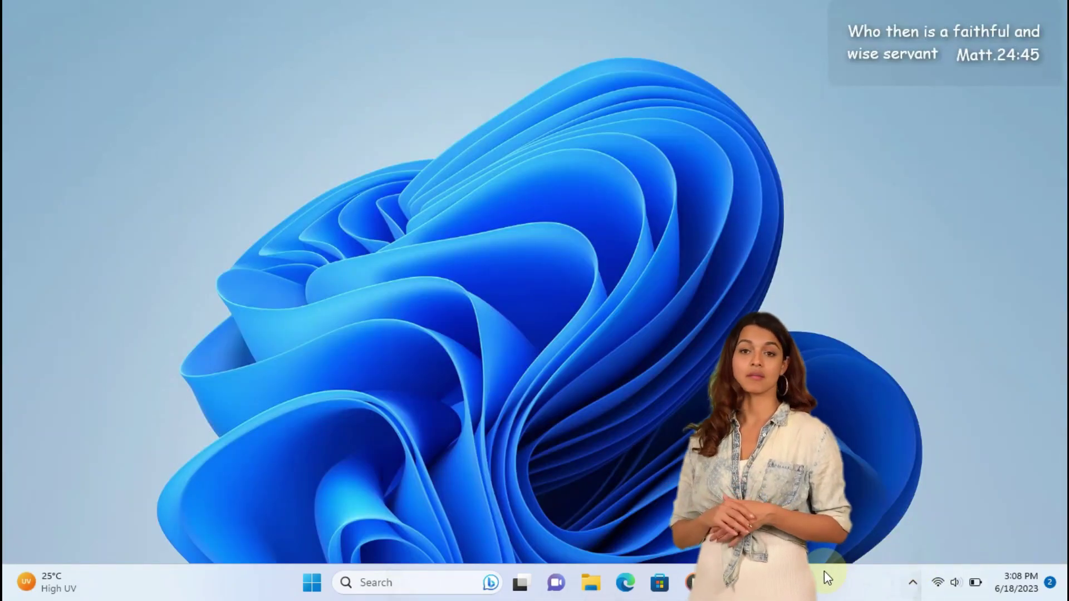
Step: Open Task Manager, sort processes by Memory, and end the Viddly process
right_click(824, 573)
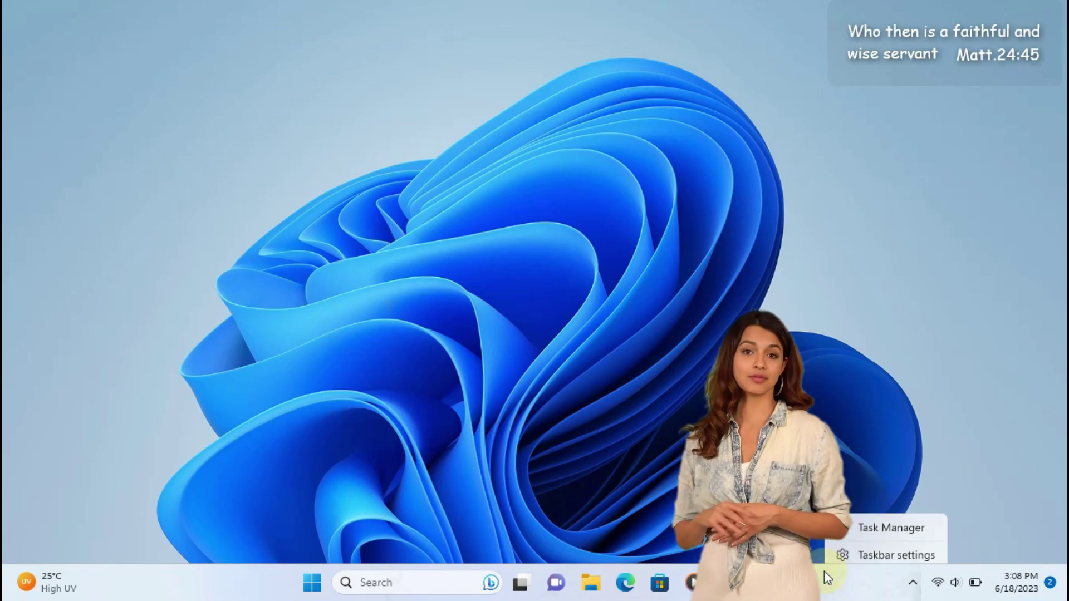
click(891, 524)
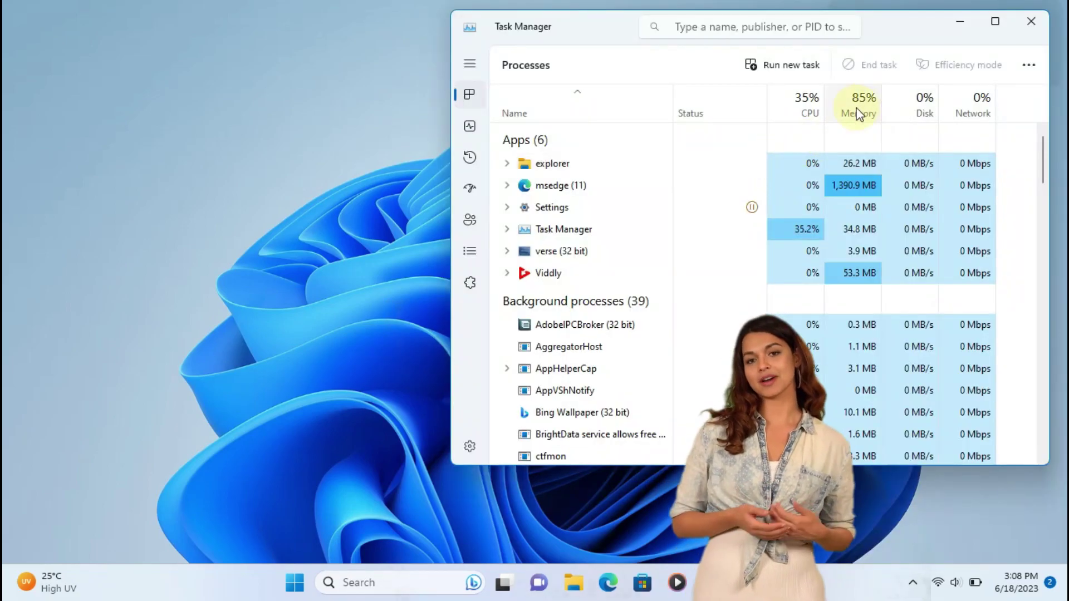
click(864, 107)
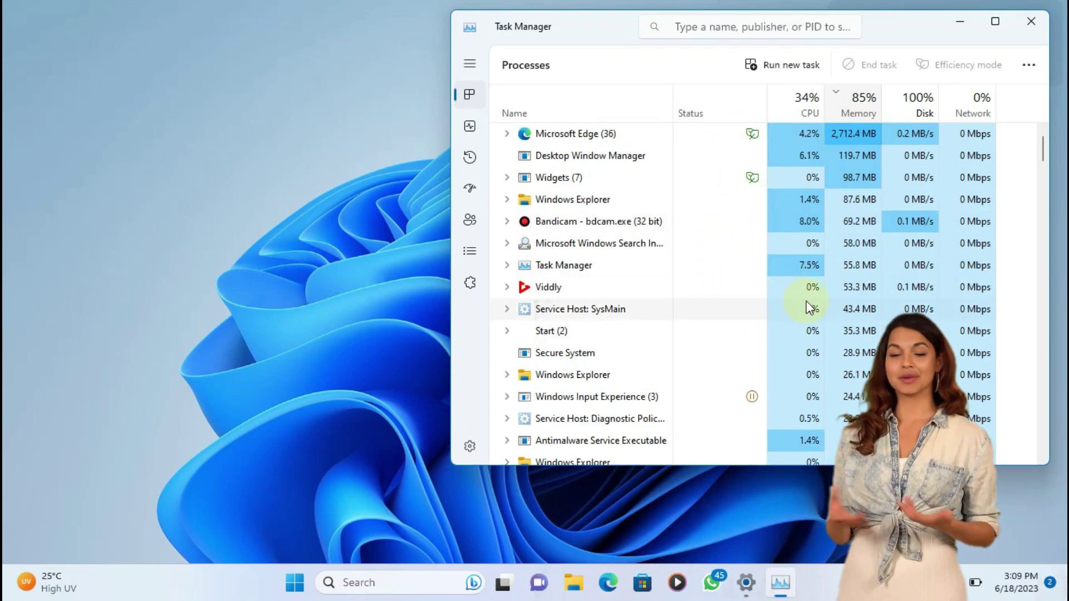
click(822, 298)
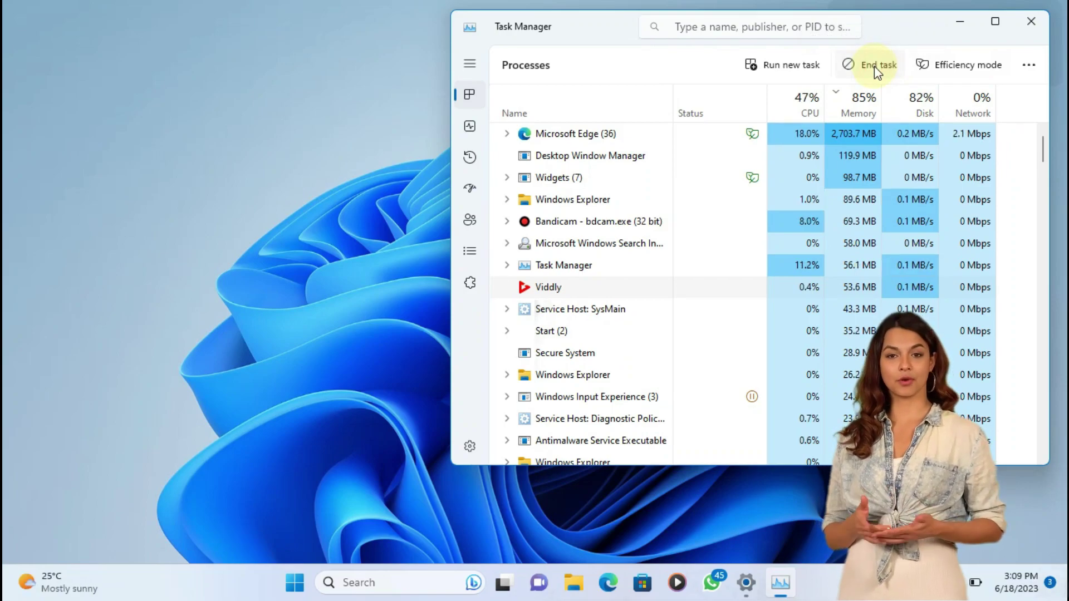
click(874, 66)
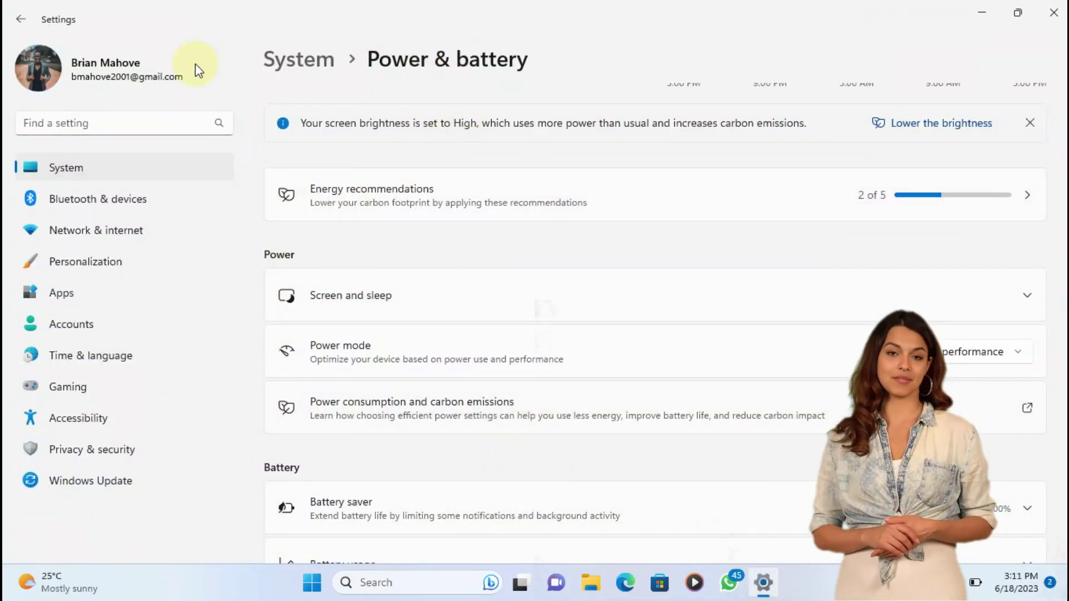
Step: Review the Startup apps list under Apps, then return to the System page
click(128, 291)
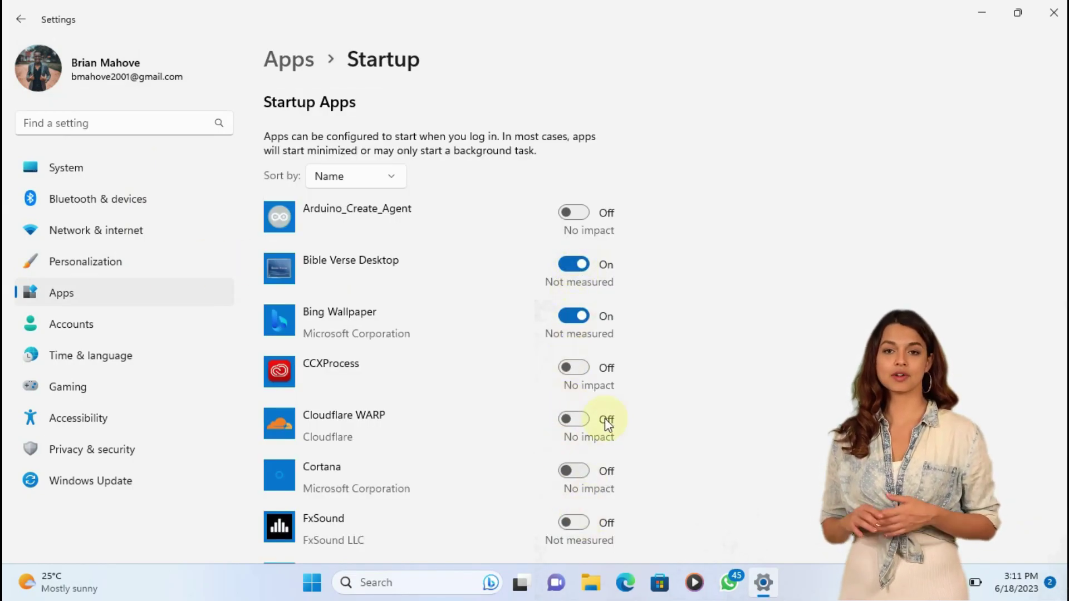
scroll(606, 424, down, 5)
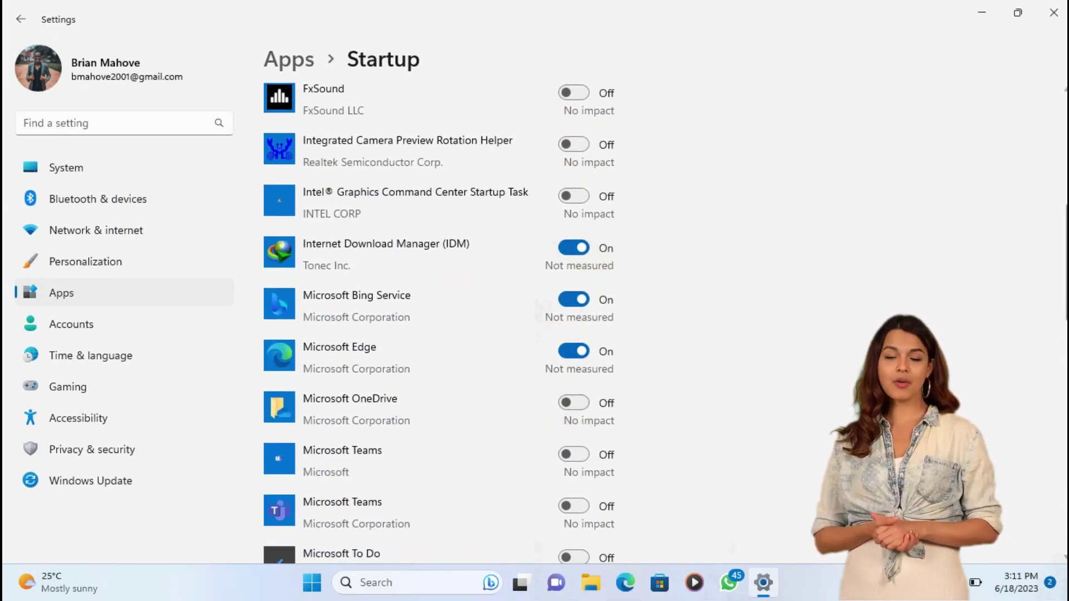
scroll(440, 334, up, 5)
click(70, 167)
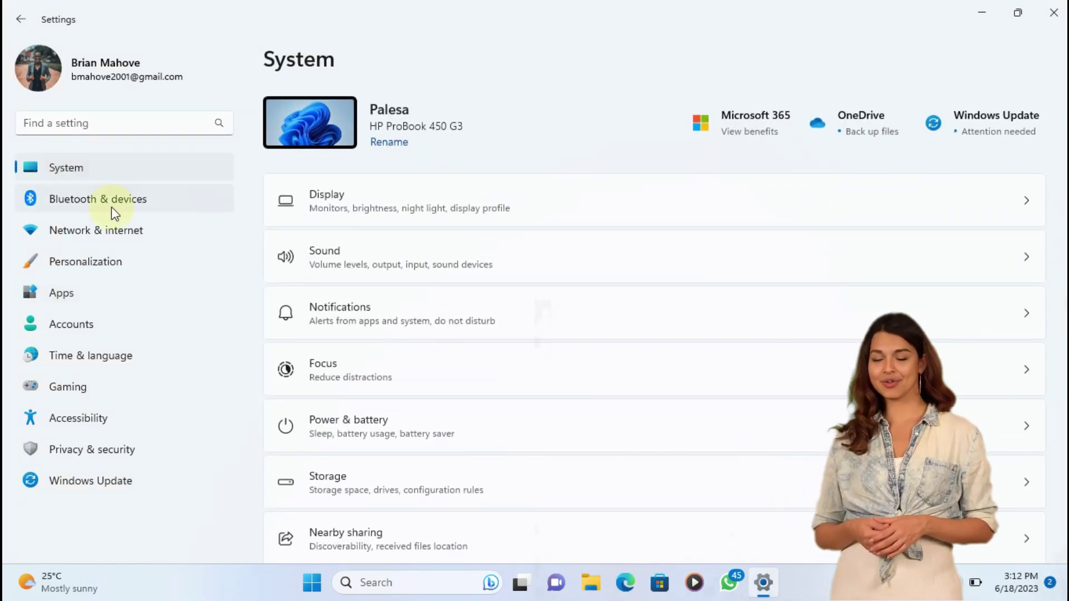
Step: Tick all five Recent files (45.5 MB) and expand Files synced to the cloud and Unused apps
click(345, 480)
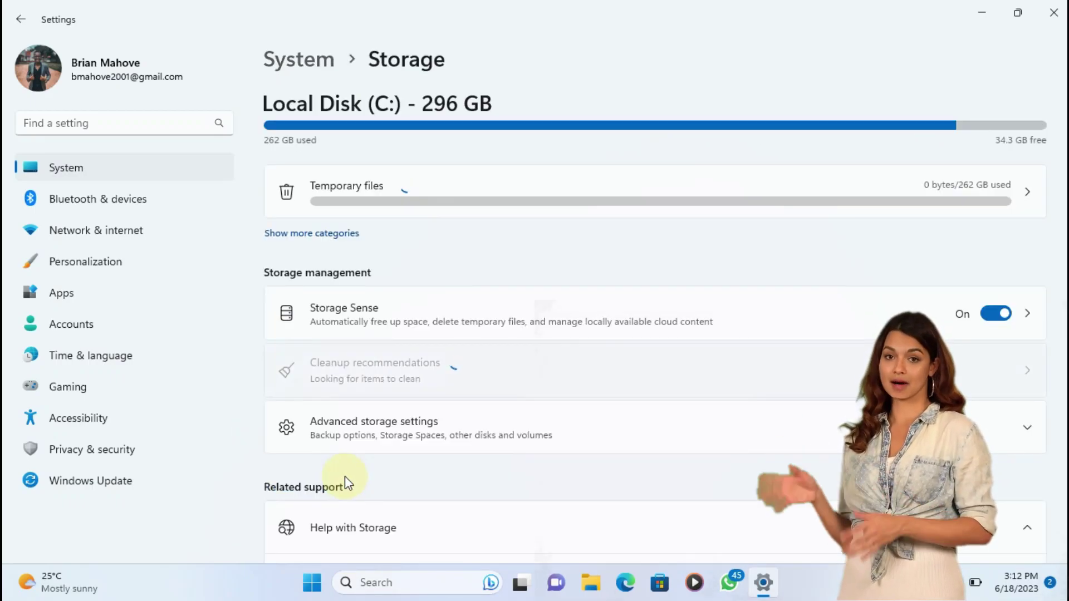
click(1021, 375)
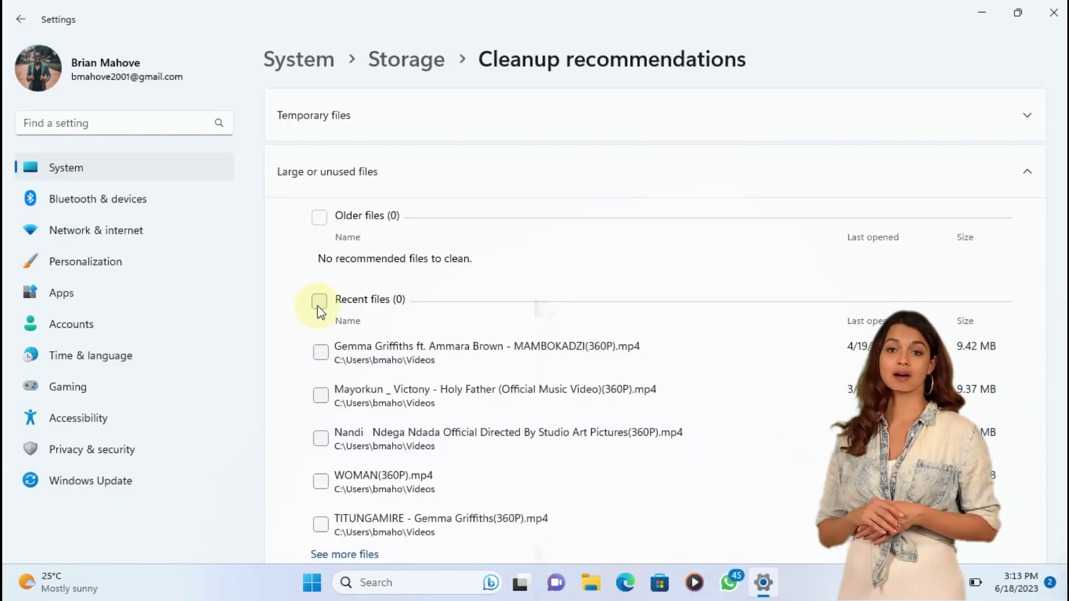
click(320, 302)
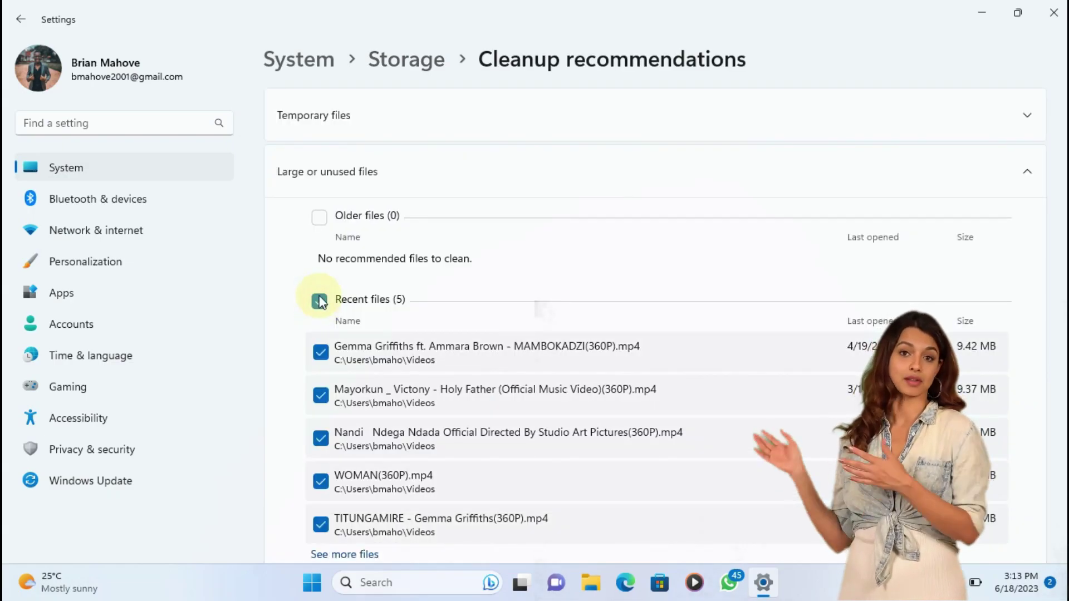
scroll(664, 358, down, 3)
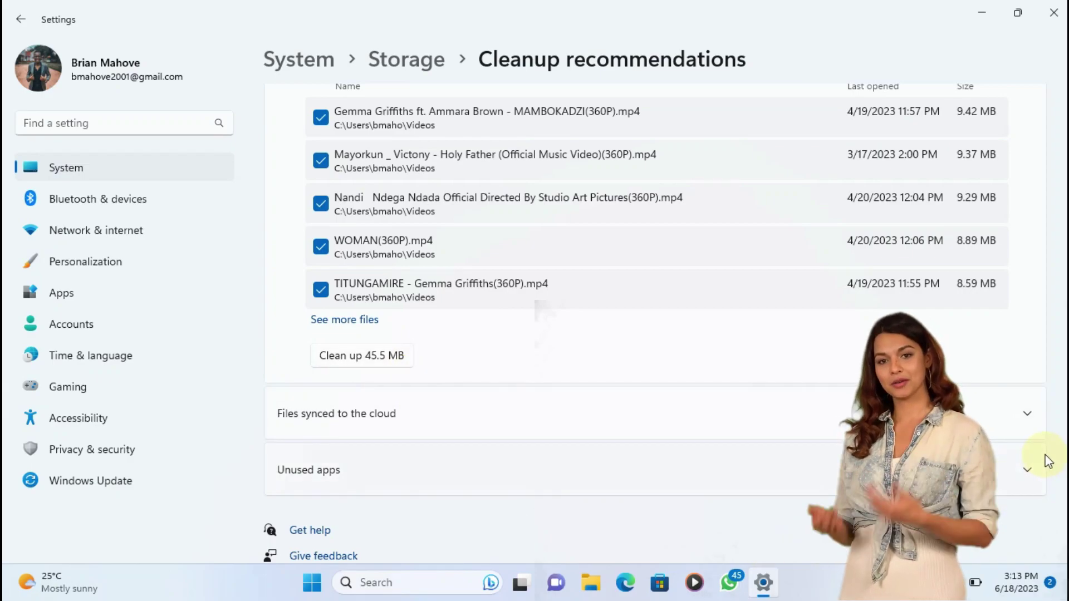
click(1026, 417)
scroll(1029, 468, down, 1)
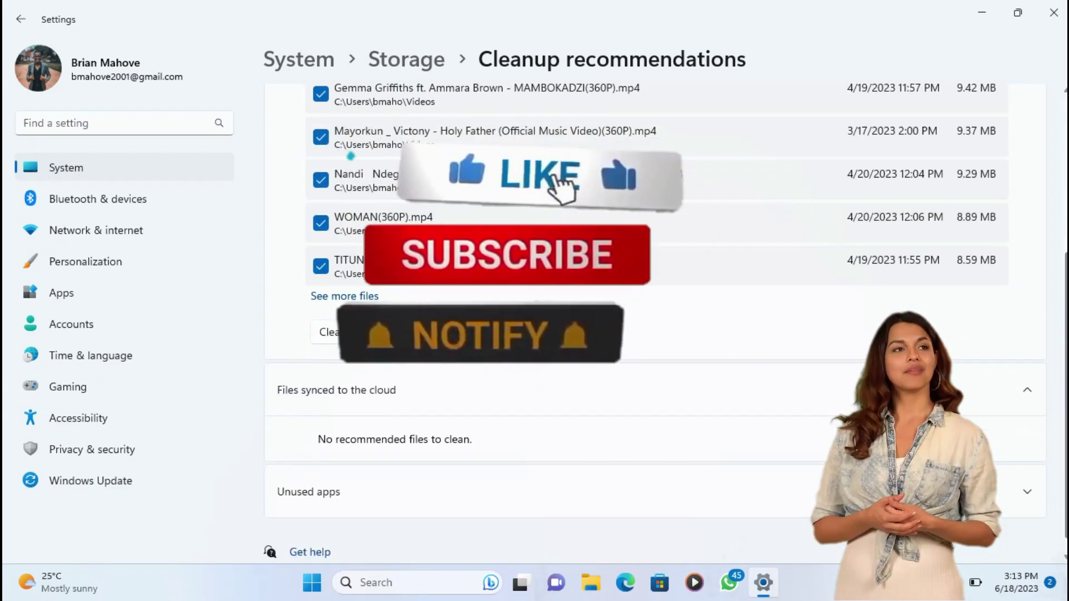
click(1030, 472)
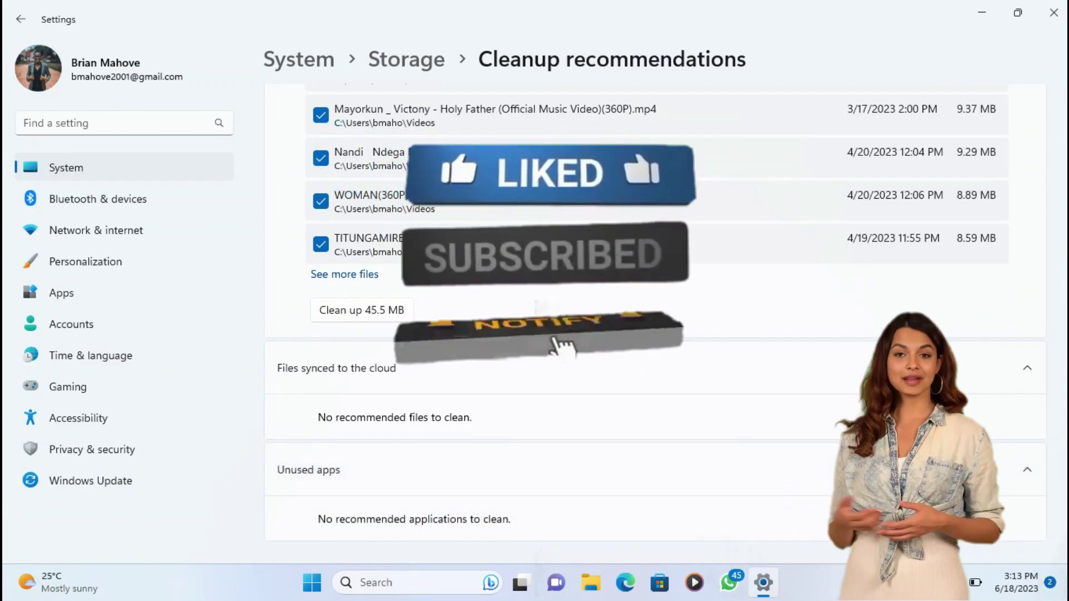
scroll(1032, 473, down, 1)
scroll(1032, 472, up, 7)
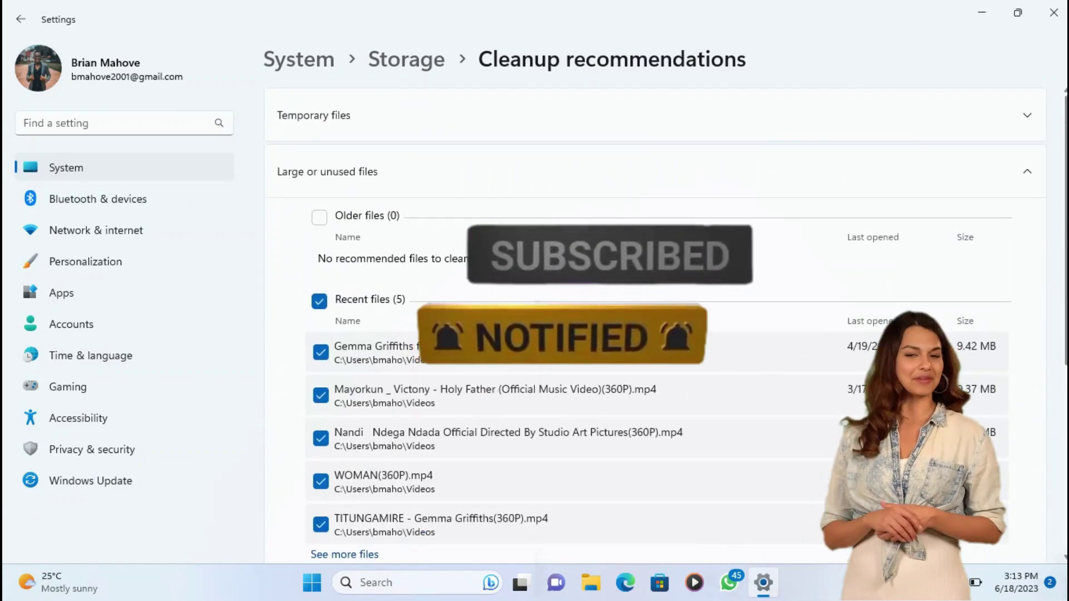